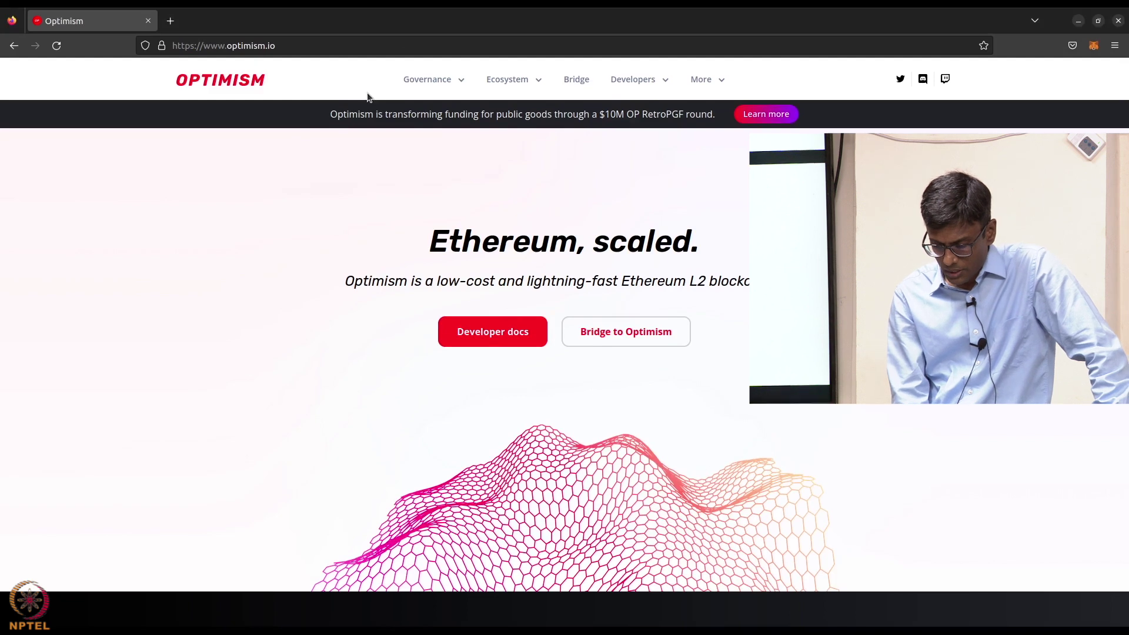
Open the Optimism bridge with a 0.1 ETH deposit from Goerli and view the MetaMask wallet.
{"action": "left_click", "coordinate": [574, 85]}
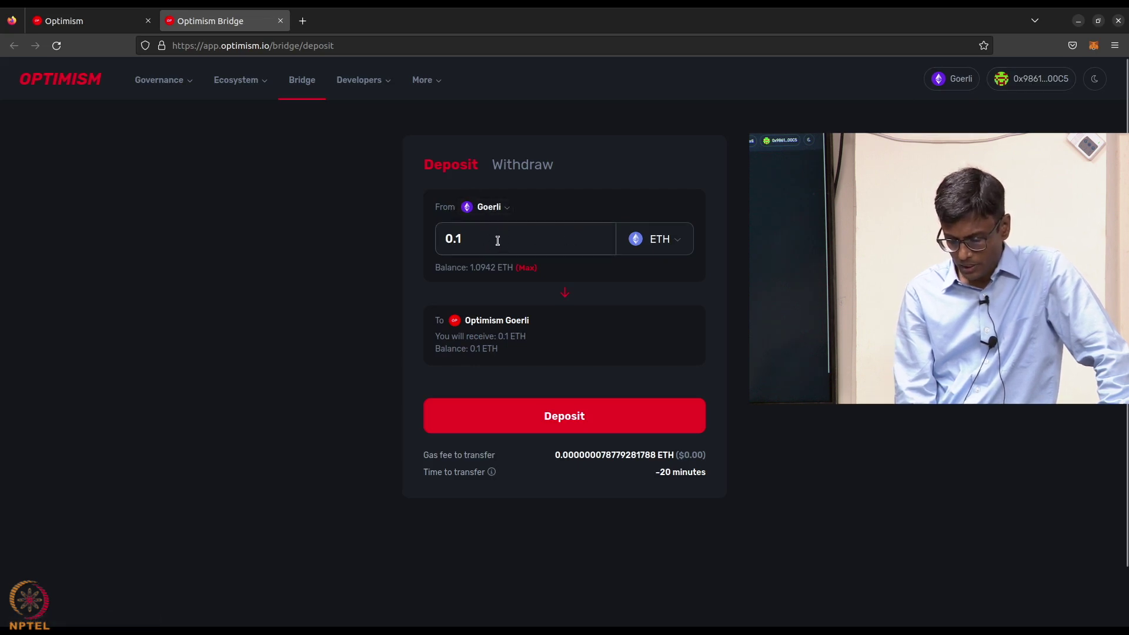
{"action": "left_click", "coordinate": [1094, 46]}
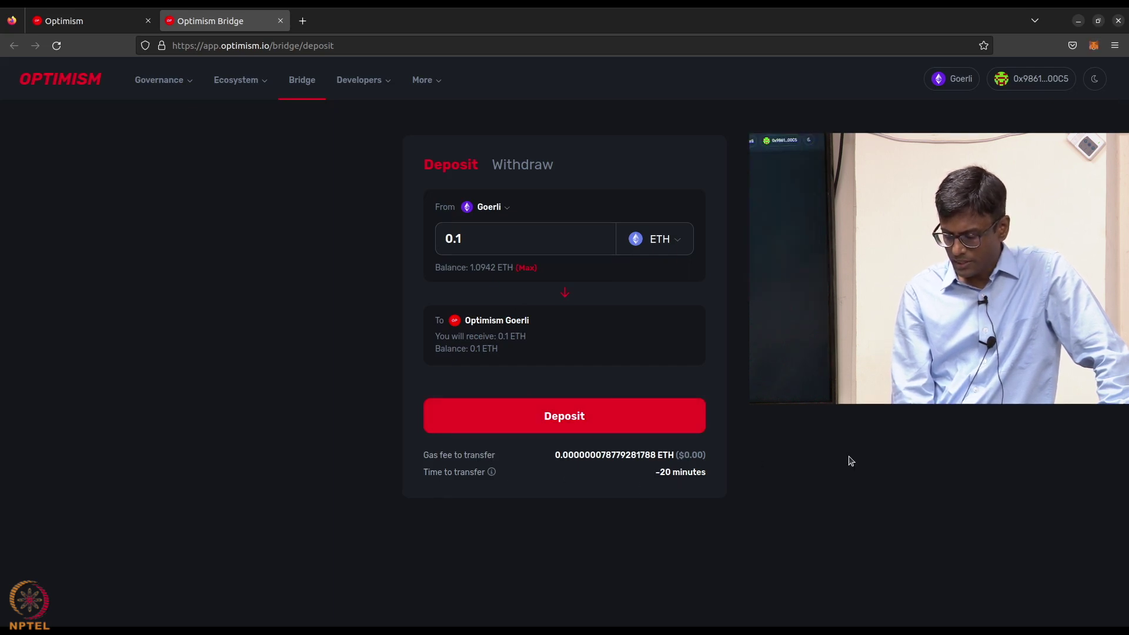
{"action": "left_click", "coordinate": [1094, 46]}
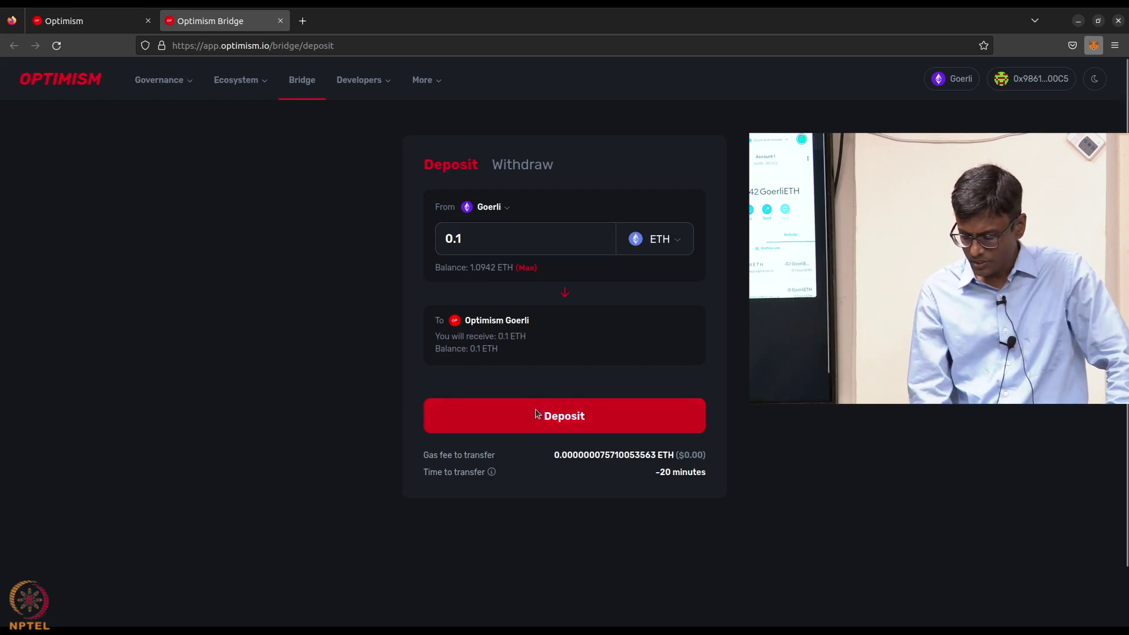
Deposit 0.1 ETH from Goerli to Optimism Goerli, approve it in the wallet and close the progress message.
{"action": "left_click", "coordinate": [552, 422]}
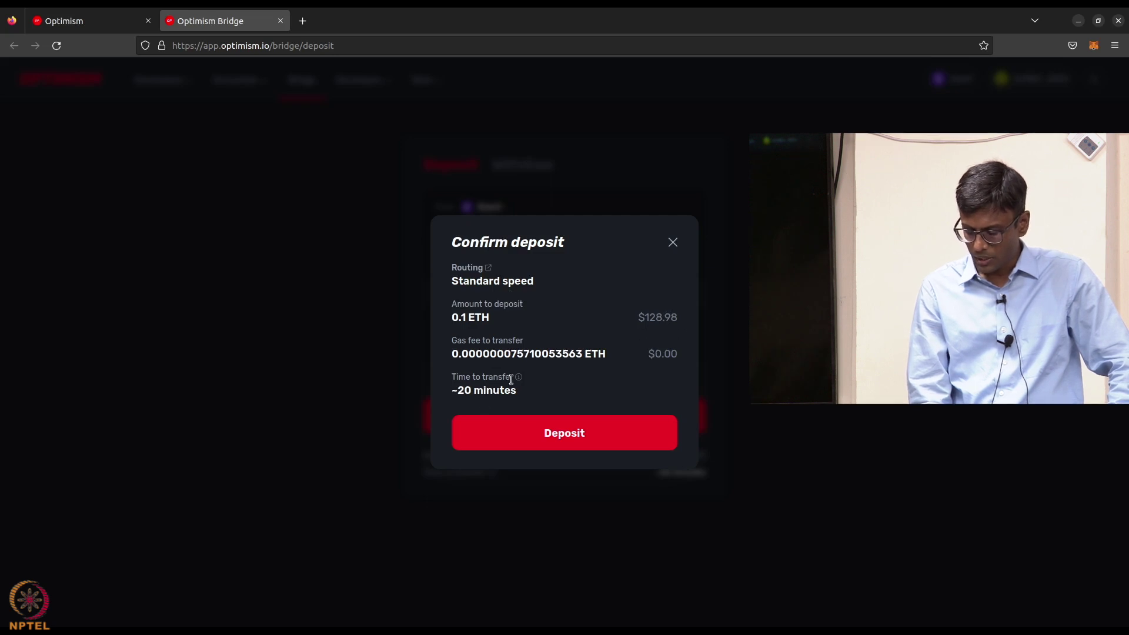
{"action": "mouse_move", "coordinate": [519, 379]}
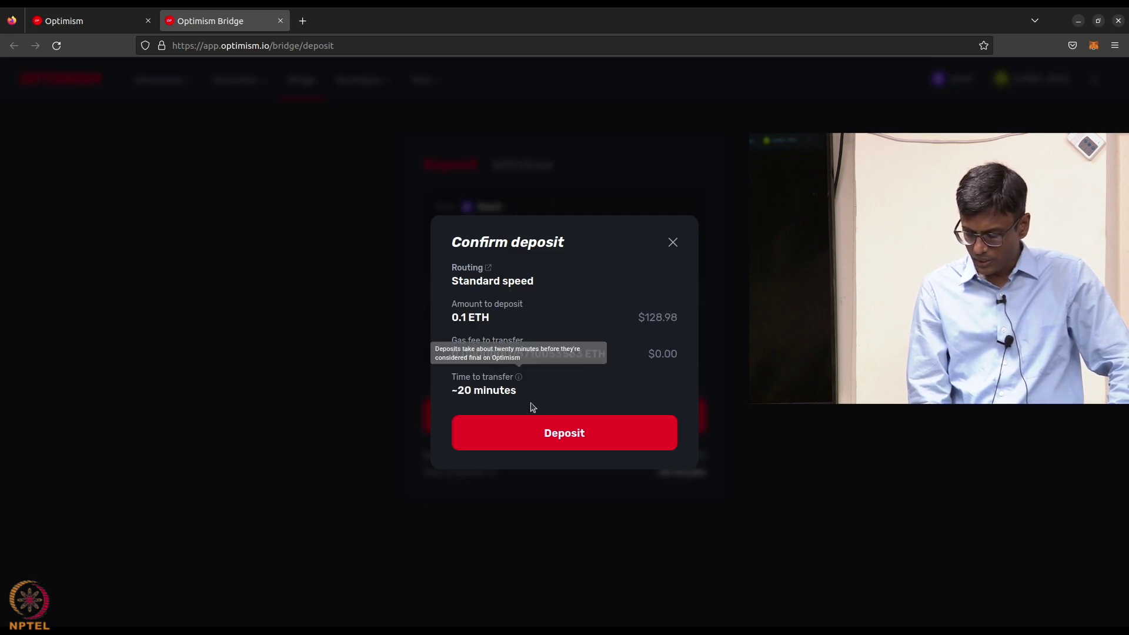
{"action": "left_click", "coordinate": [554, 432]}
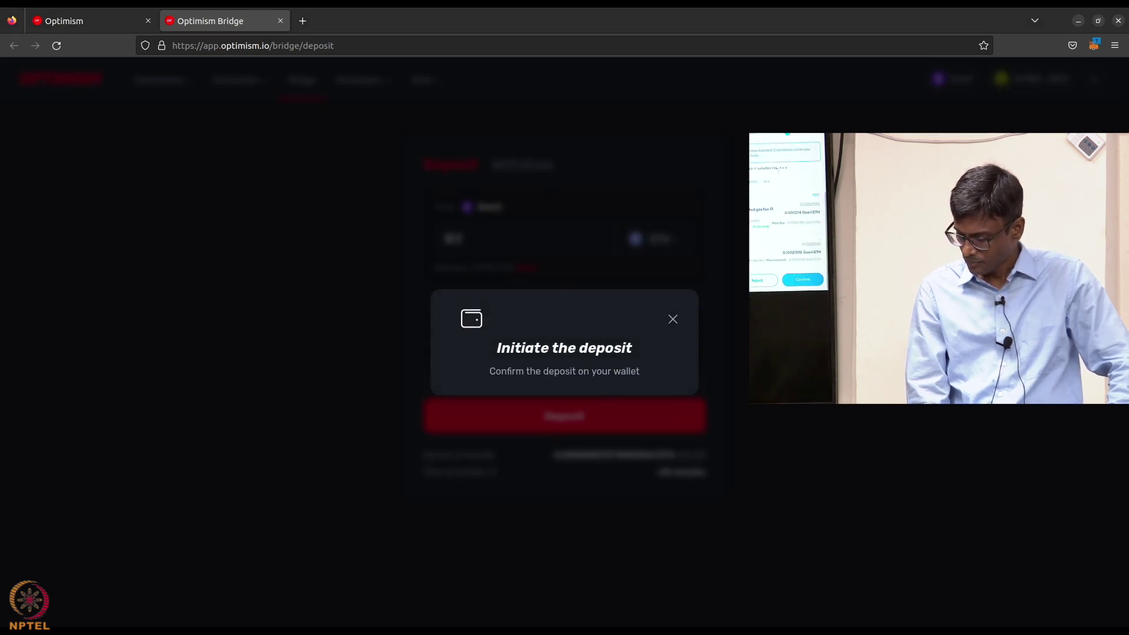
{"action": "left_click", "coordinate": [802, 280]}
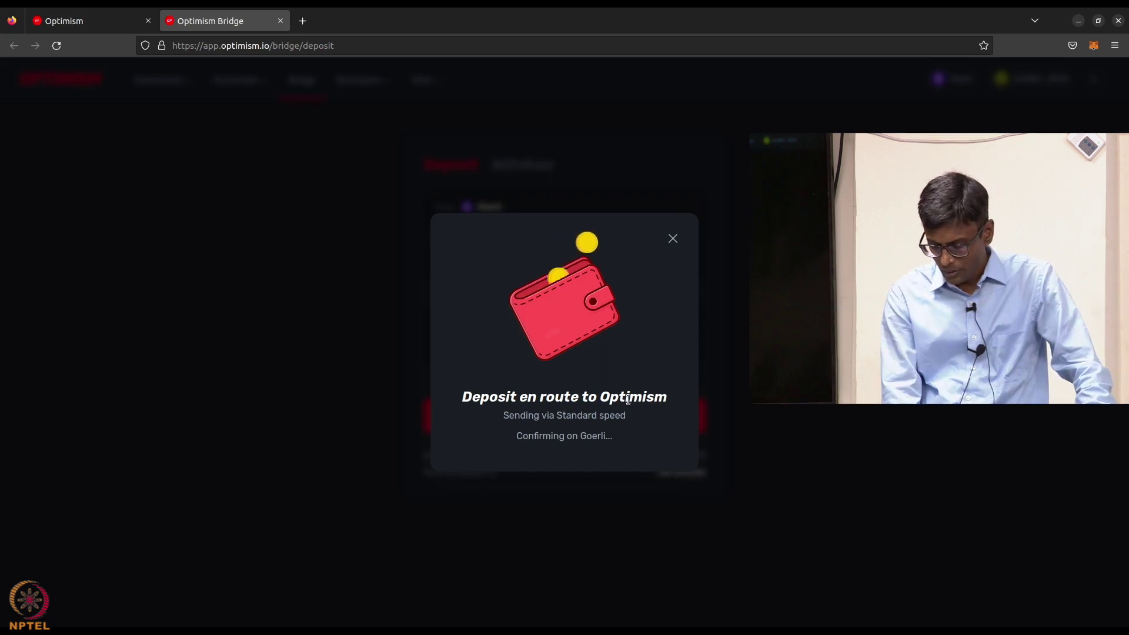
{"action": "left_click", "coordinate": [674, 241]}
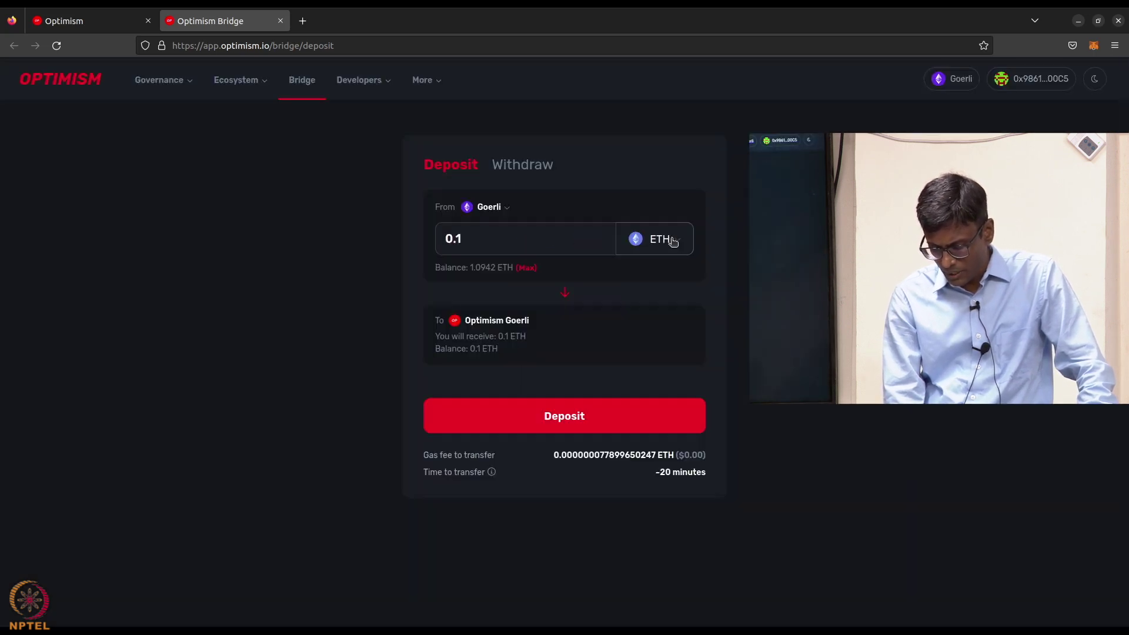
Open the connected account's deposit history and inspect the listed 0.1 ETH deposit's transaction on Etherscan.
{"action": "left_click", "coordinate": [1031, 84]}
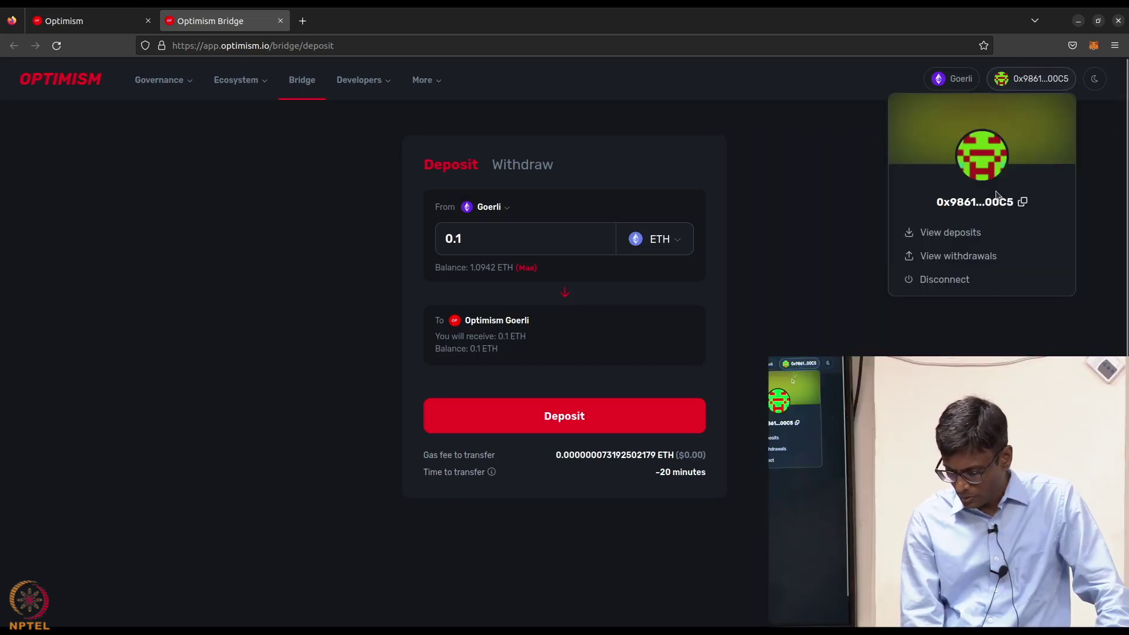
{"action": "left_click", "coordinate": [975, 234]}
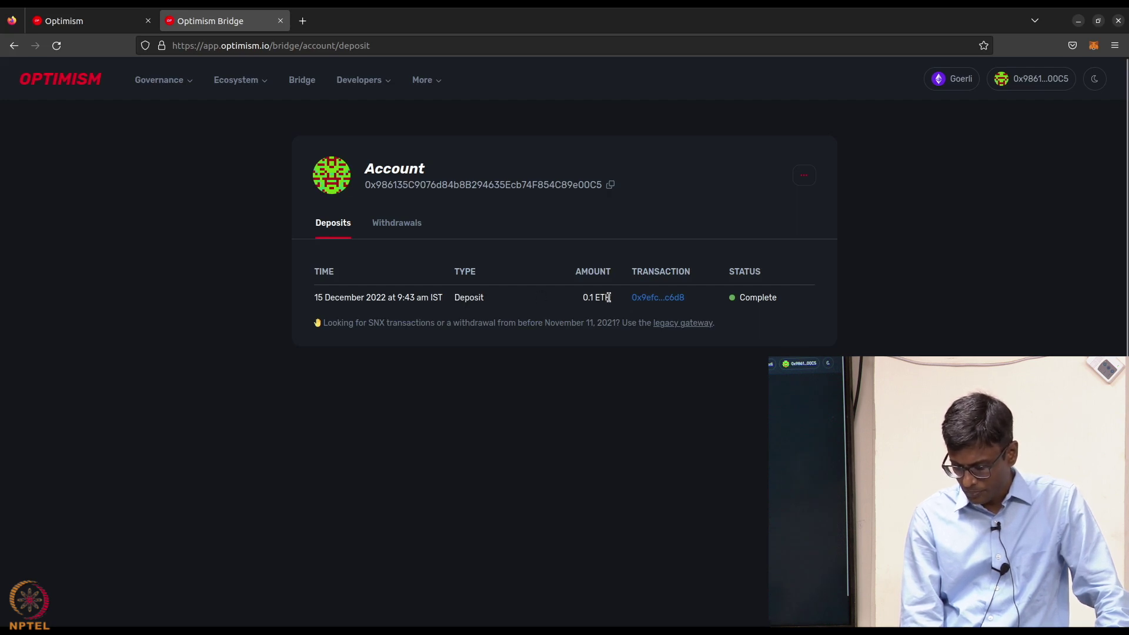
{"action": "left_click", "coordinate": [660, 298]}
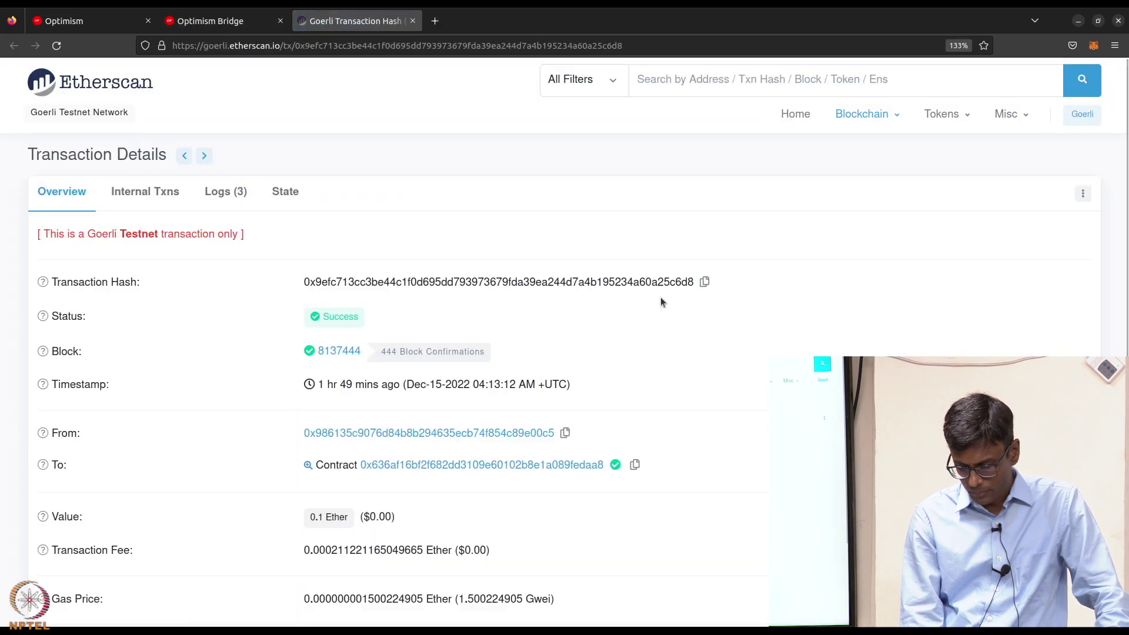
{"action": "scroll", "coordinate": [661, 302], "scroll_direction": "down", "scroll_amount": 2}
{"action": "scroll", "coordinate": [661, 302], "scroll_direction": "down", "scroll_amount": 2}
{"action": "scroll", "coordinate": [661, 302], "scroll_direction": "up", "scroll_amount": 4}
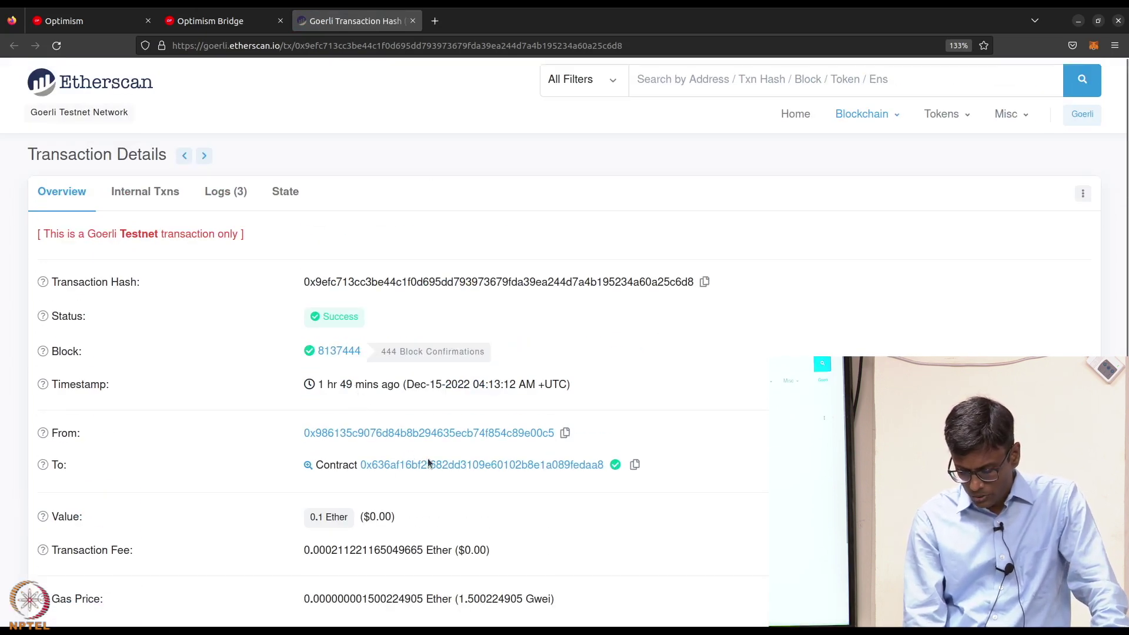
{"action": "scroll", "coordinate": [412, 459], "scroll_direction": "down", "scroll_amount": 4}
{"action": "mouse_move", "coordinate": [335, 301]}
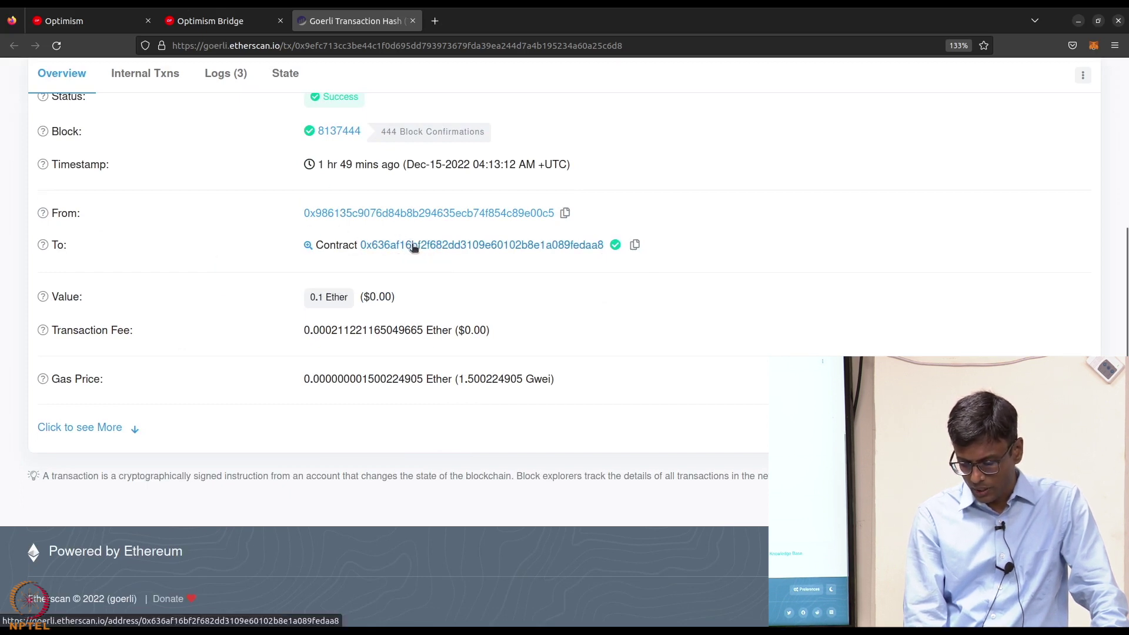
Expand the transaction's additional details and examine the depositETH function in its input data and the transferred value.
{"action": "left_click", "coordinate": [112, 434]}
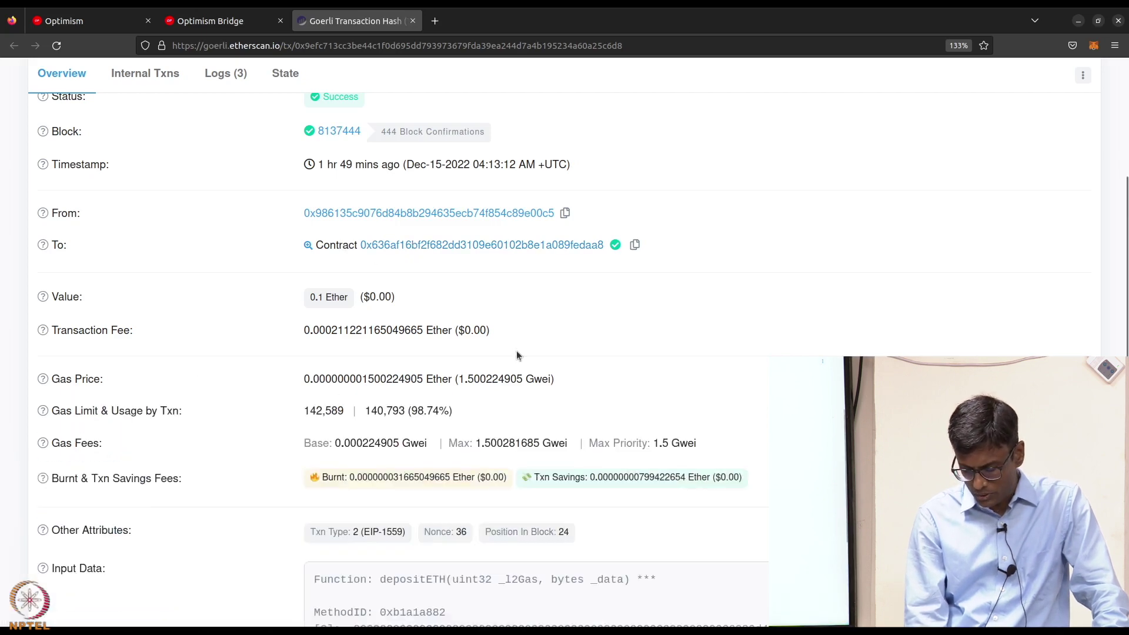
{"action": "scroll", "coordinate": [517, 356], "scroll_direction": "down", "scroll_amount": 5}
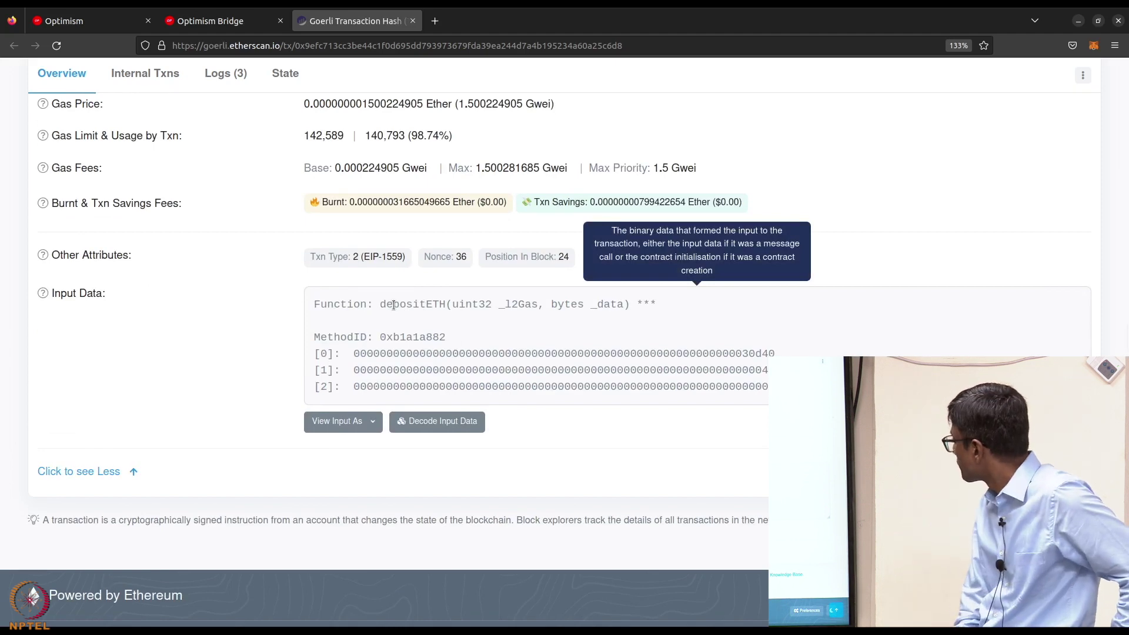
{"action": "double_click", "coordinate": [393, 305]}
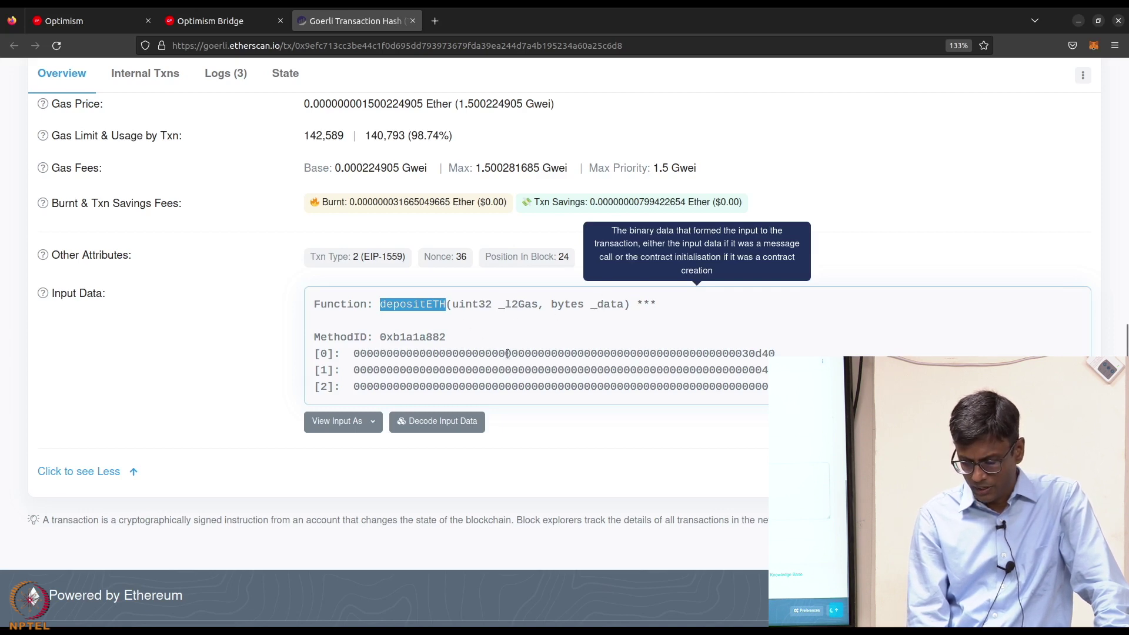
{"action": "left_click", "coordinate": [898, 220]}
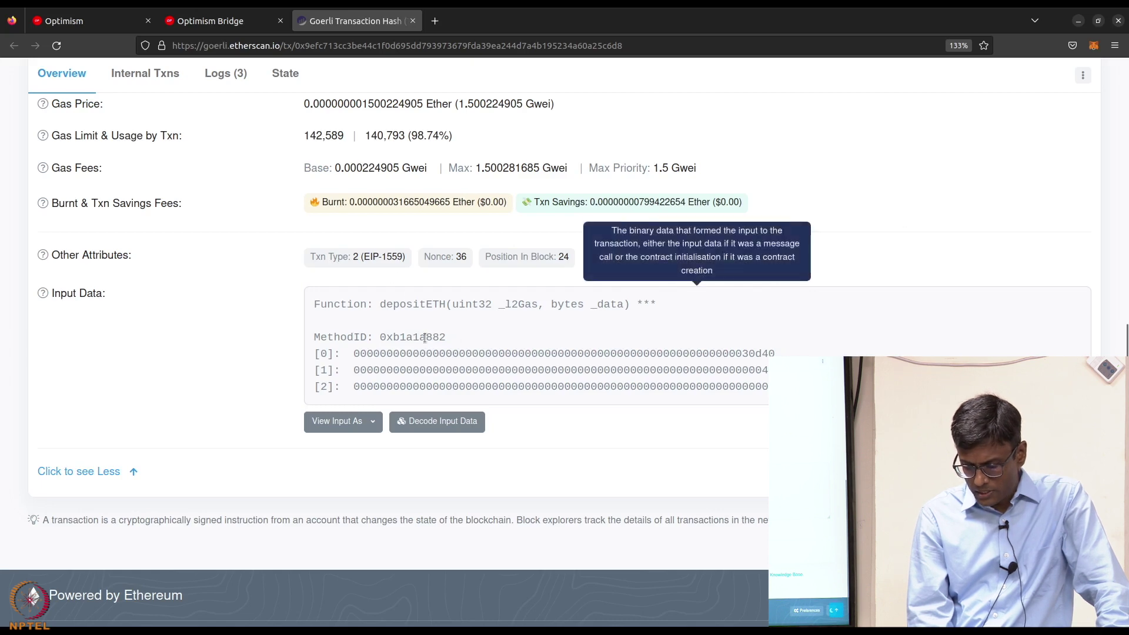
{"action": "scroll", "coordinate": [426, 343], "scroll_direction": "up", "scroll_amount": 3}
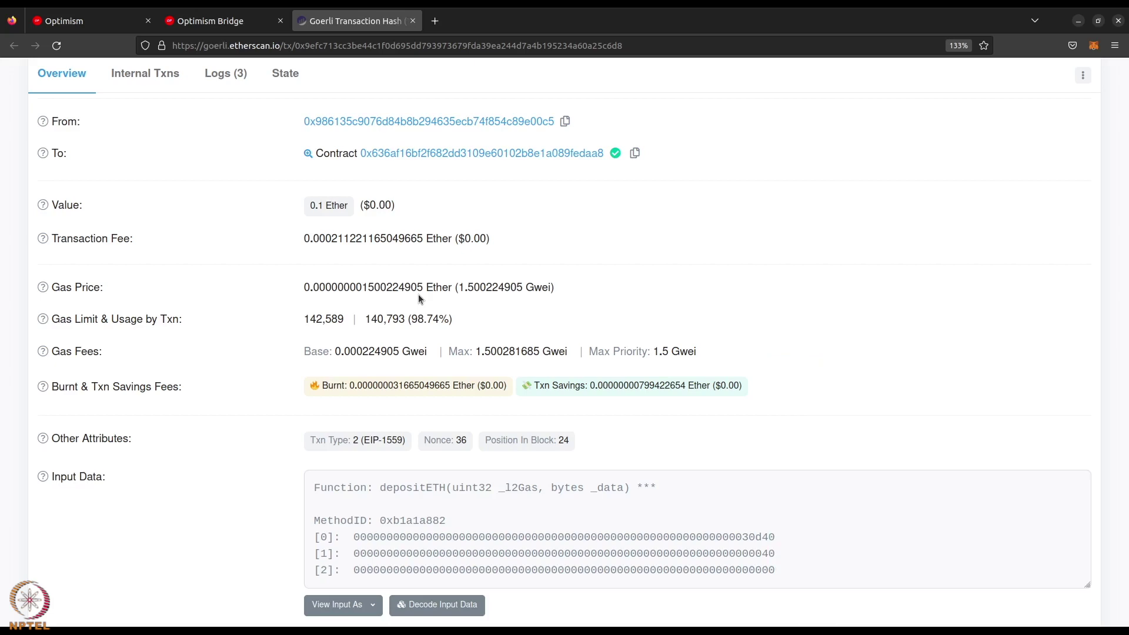
{"action": "mouse_move", "coordinate": [328, 202]}
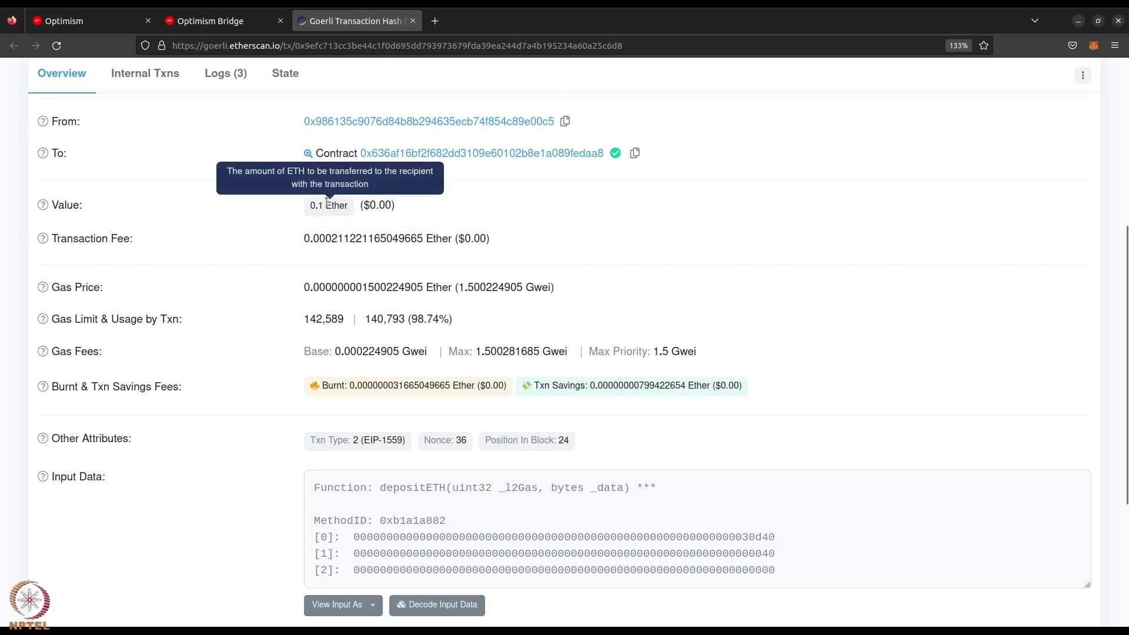
{"action": "mouse_move", "coordinate": [399, 504]}
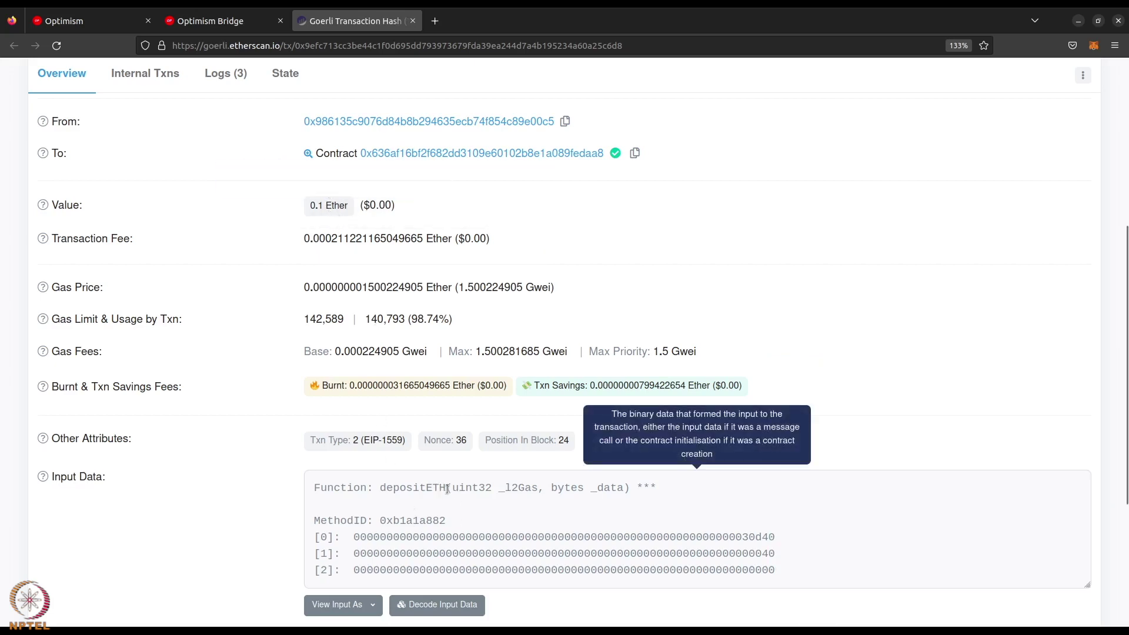
{"action": "scroll", "coordinate": [512, 338], "scroll_direction": "up", "scroll_amount": 3}
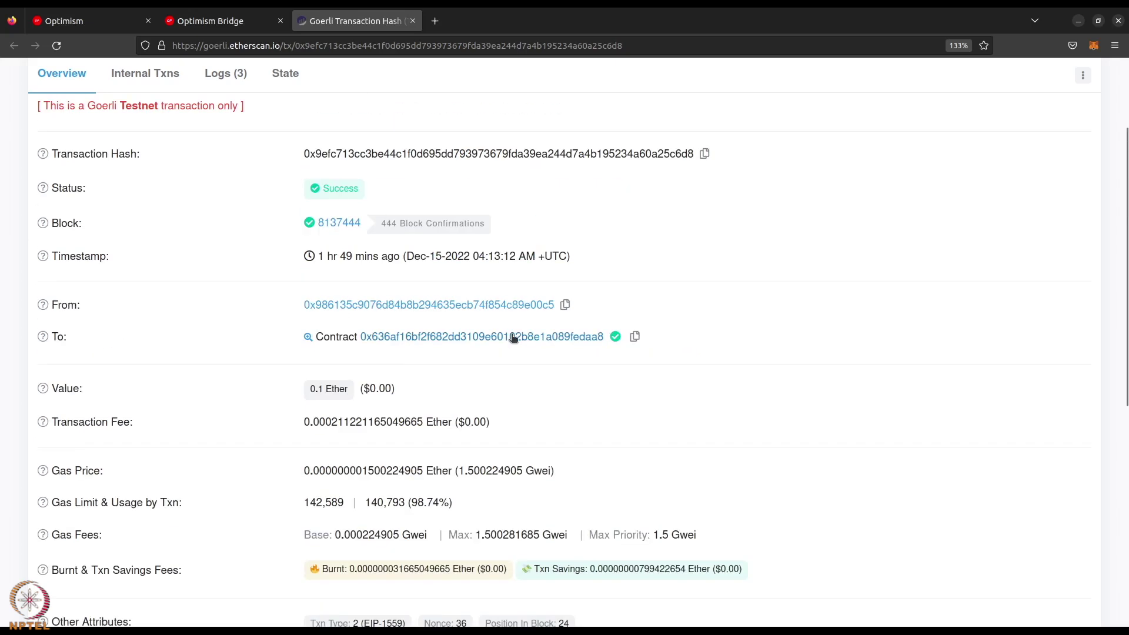
Open the contract that received the deposit and look through its source code.
{"action": "left_click", "coordinate": [422, 340]}
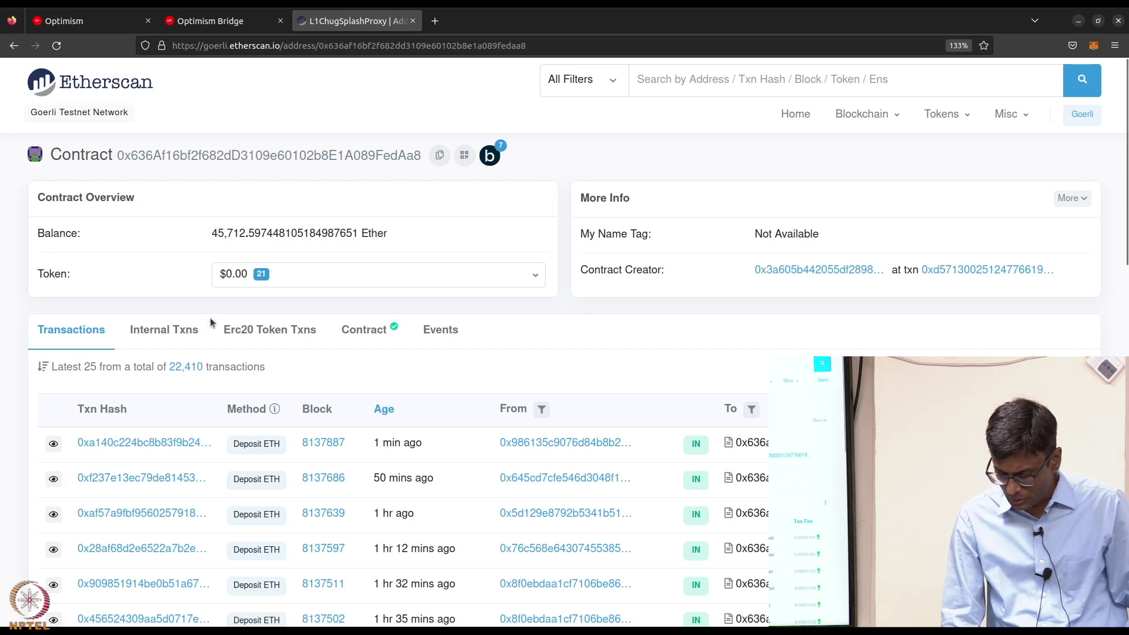
{"action": "left_click", "coordinate": [353, 332]}
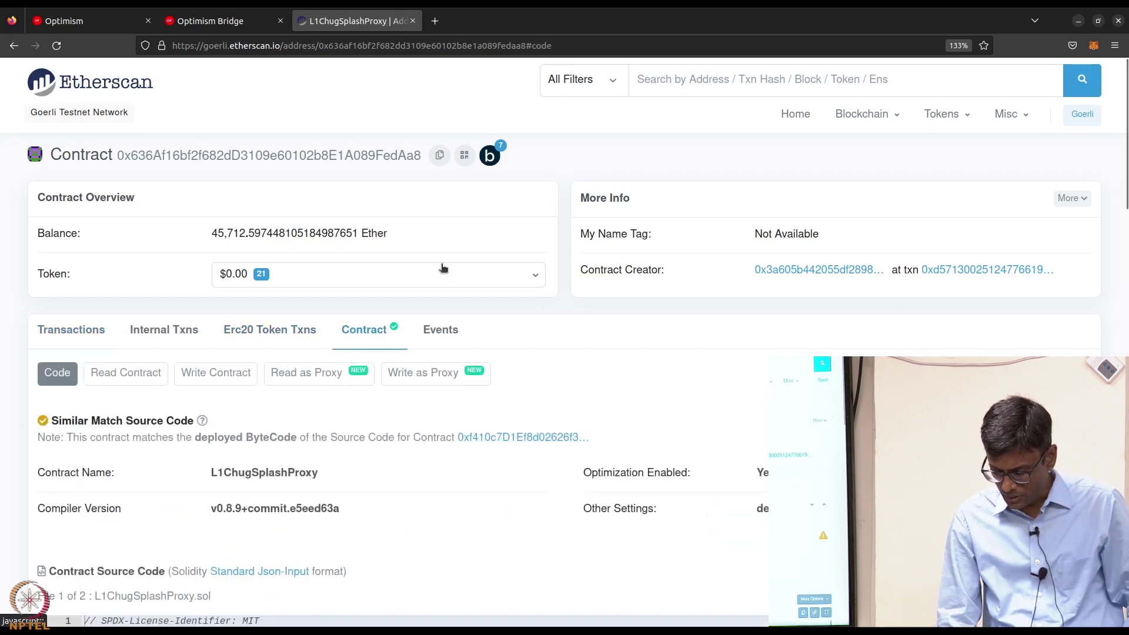
{"action": "scroll", "coordinate": [442, 266], "scroll_direction": "down", "scroll_amount": 6}
{"action": "scroll", "coordinate": [442, 266], "scroll_direction": "up", "scroll_amount": 5}
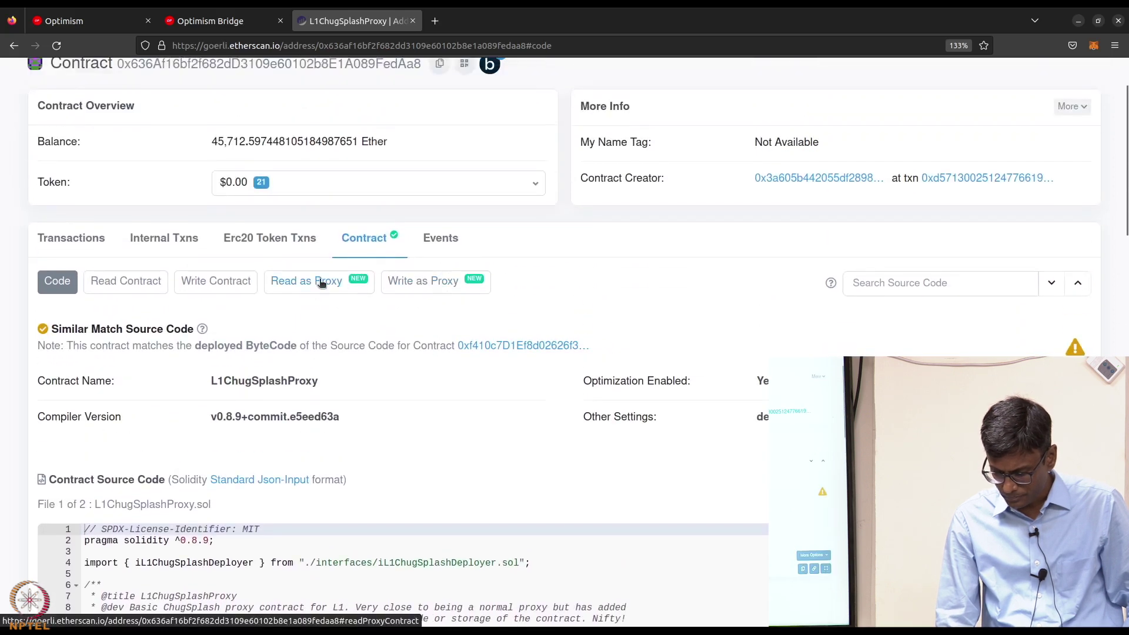
Review the contract's proxy read functions and its proxy write functions.
{"action": "left_click", "coordinate": [321, 283]}
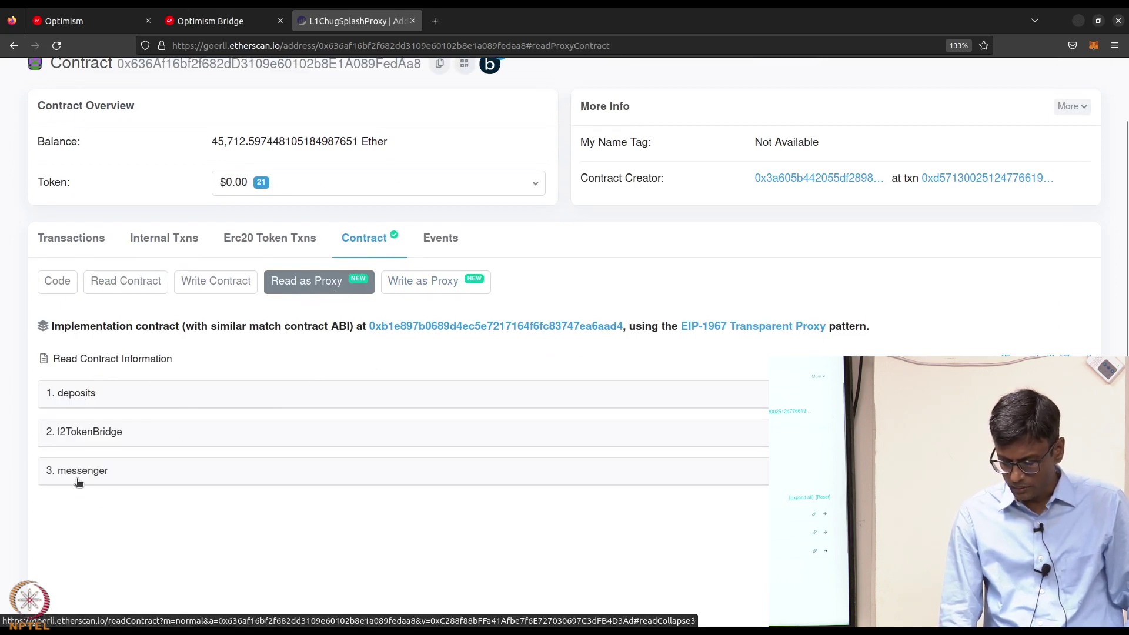
{"action": "left_click", "coordinate": [414, 282]}
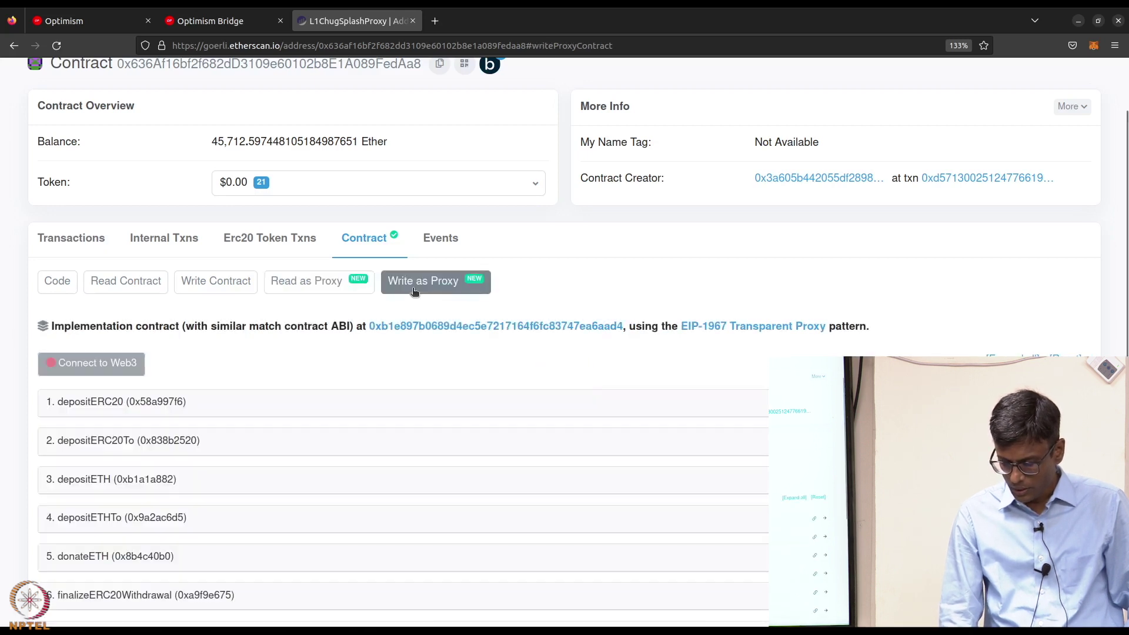
{"action": "scroll", "coordinate": [416, 292], "scroll_direction": "down", "scroll_amount": 4}
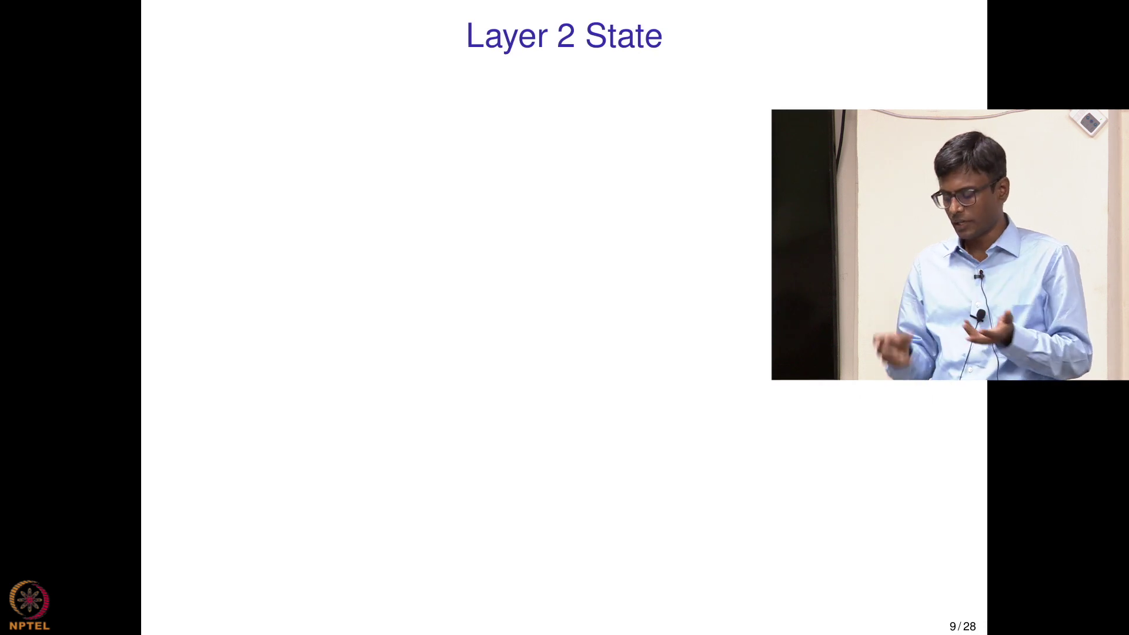
{"action": "key", "text": "Page_Down"}
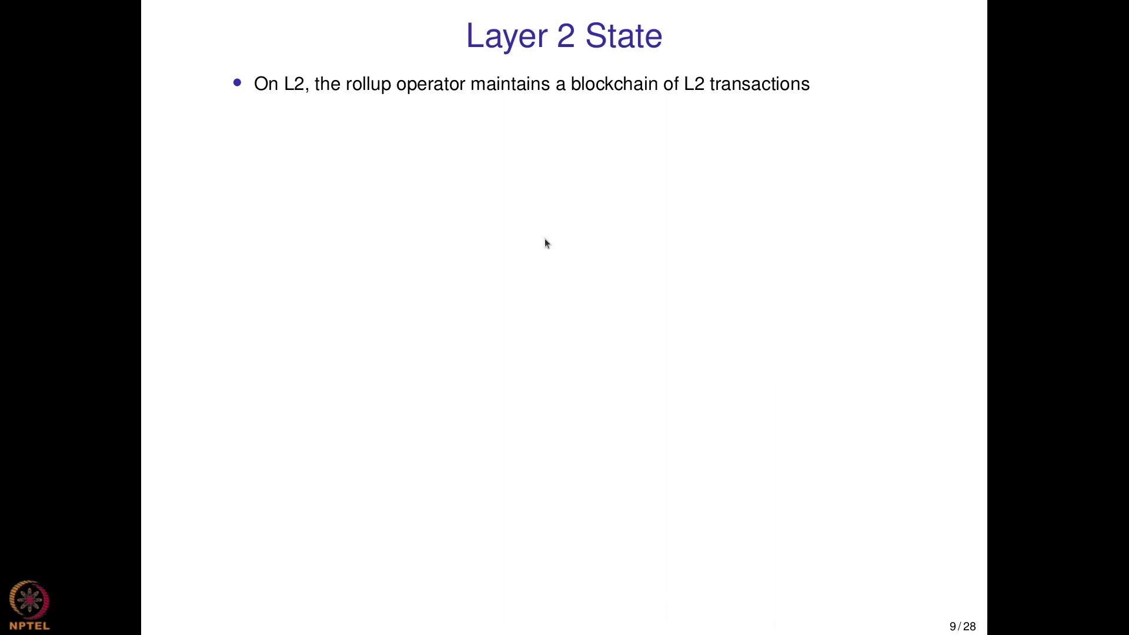
Switch back to the browser, open the block explorer linked from the Optimism home page and enlarge it to 133%.
{"action": "key", "text": "alt+Tab"}
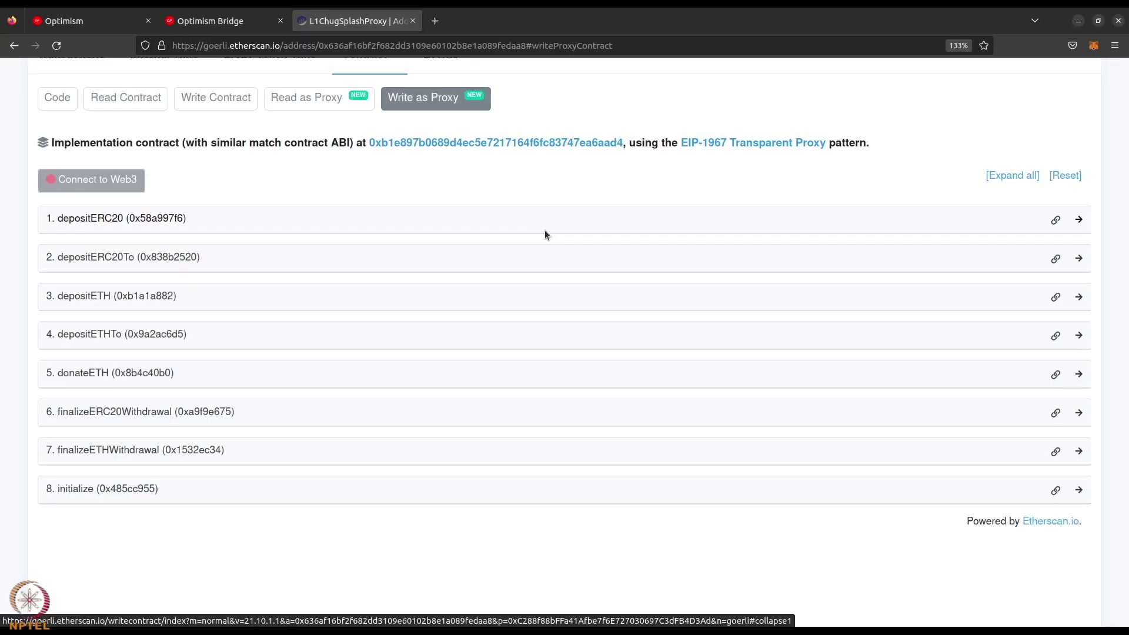
{"action": "left_click", "coordinate": [94, 27]}
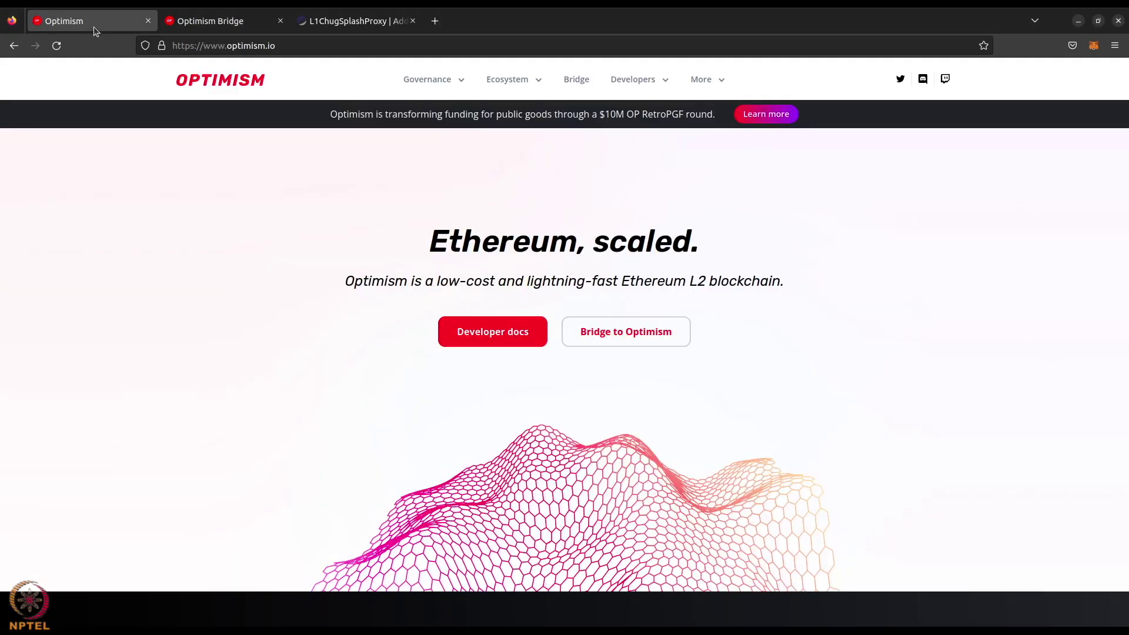
{"action": "scroll", "coordinate": [451, 267], "scroll_direction": "down", "scroll_amount": 5}
{"action": "scroll", "coordinate": [453, 271], "scroll_direction": "down", "scroll_amount": 10}
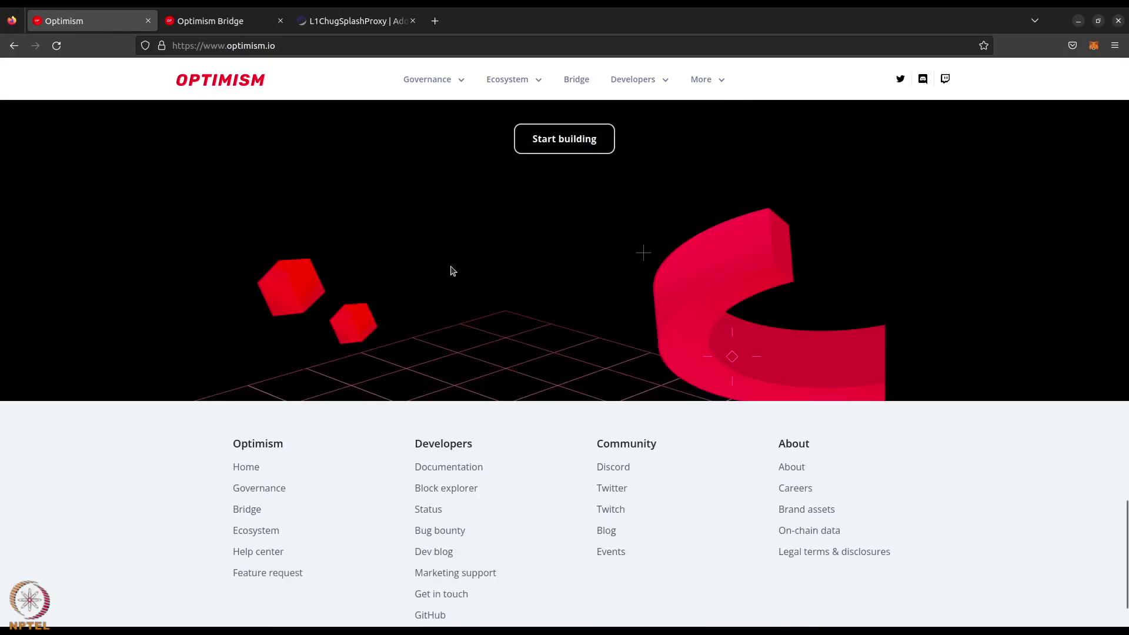
{"action": "scroll", "coordinate": [453, 271], "scroll_direction": "down", "scroll_amount": 2}
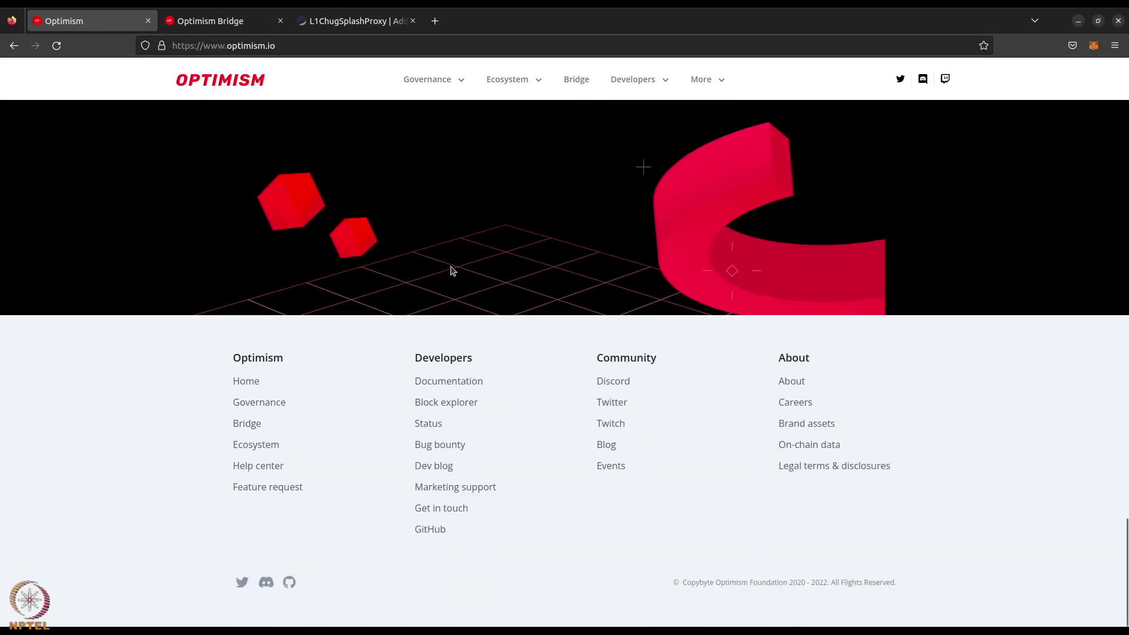
{"action": "left_click", "coordinate": [468, 401]}
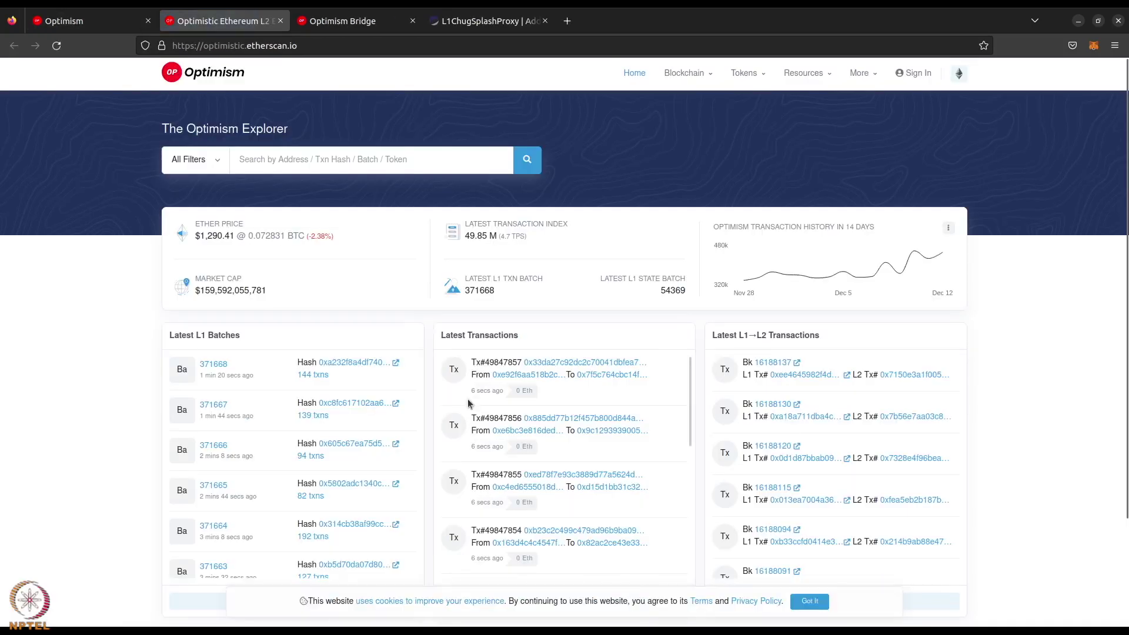
{"action": "key", "text": "ctrl+plus"}
{"action": "key", "text": "ctrl+plus"}
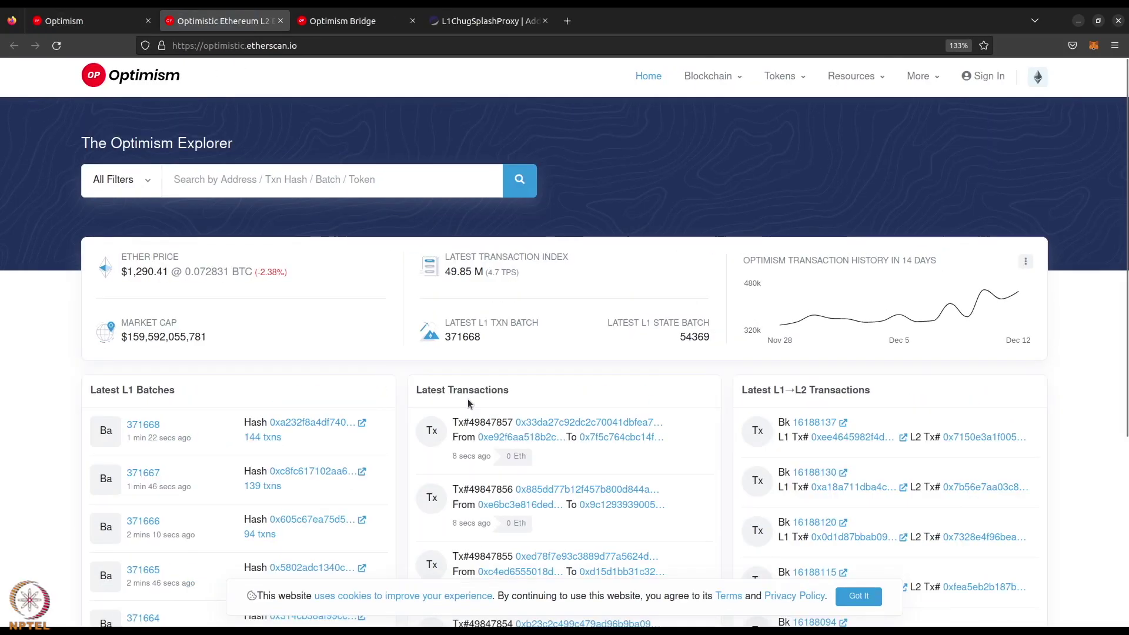
{"action": "key", "text": "ctrl+plus"}
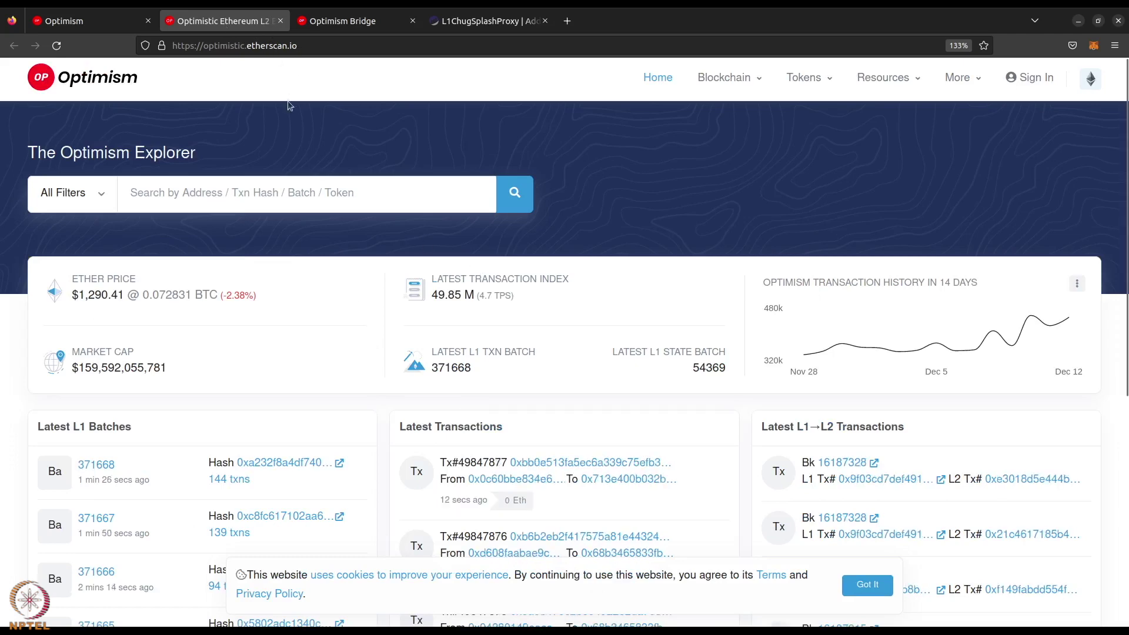
Open L1 batch 371668 from the latest batches and follow its L1 transaction hash.
{"action": "scroll", "coordinate": [294, 170], "scroll_direction": "down", "scroll_amount": 3}
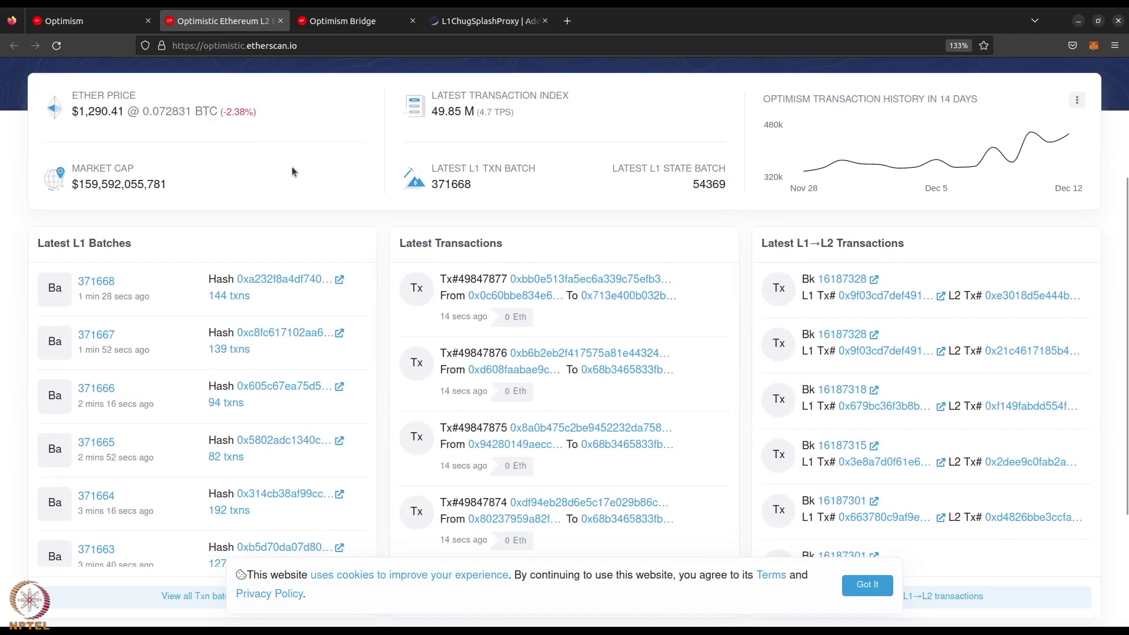
{"action": "scroll", "coordinate": [292, 167], "scroll_direction": "down", "scroll_amount": 2}
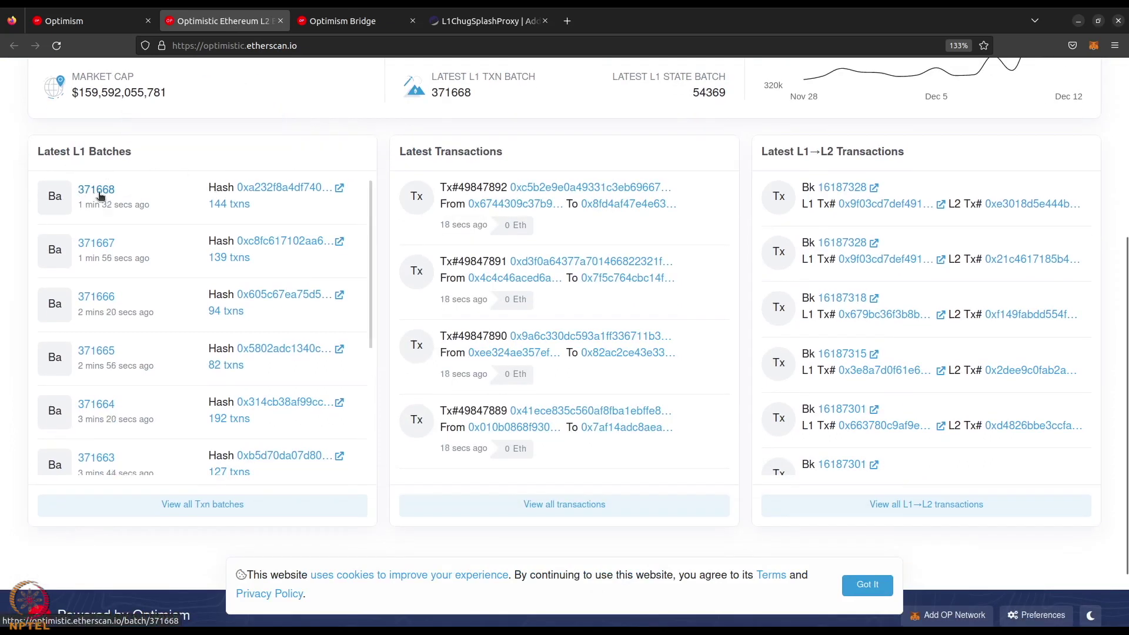
{"action": "left_click", "coordinate": [100, 192]}
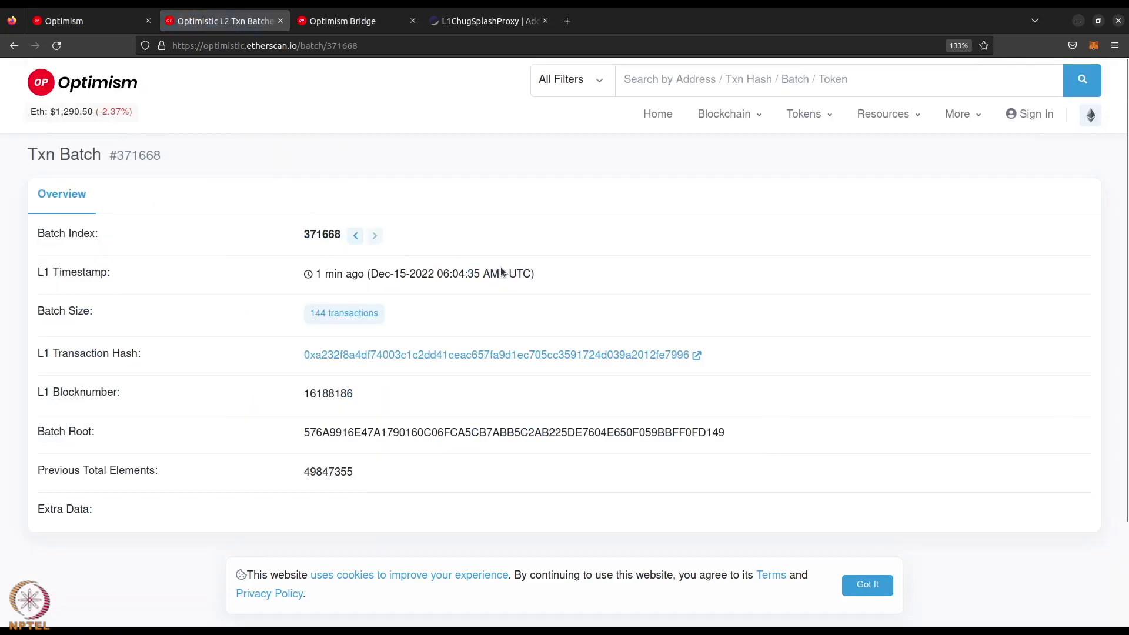
{"action": "scroll", "coordinate": [502, 272], "scroll_direction": "down", "scroll_amount": 3}
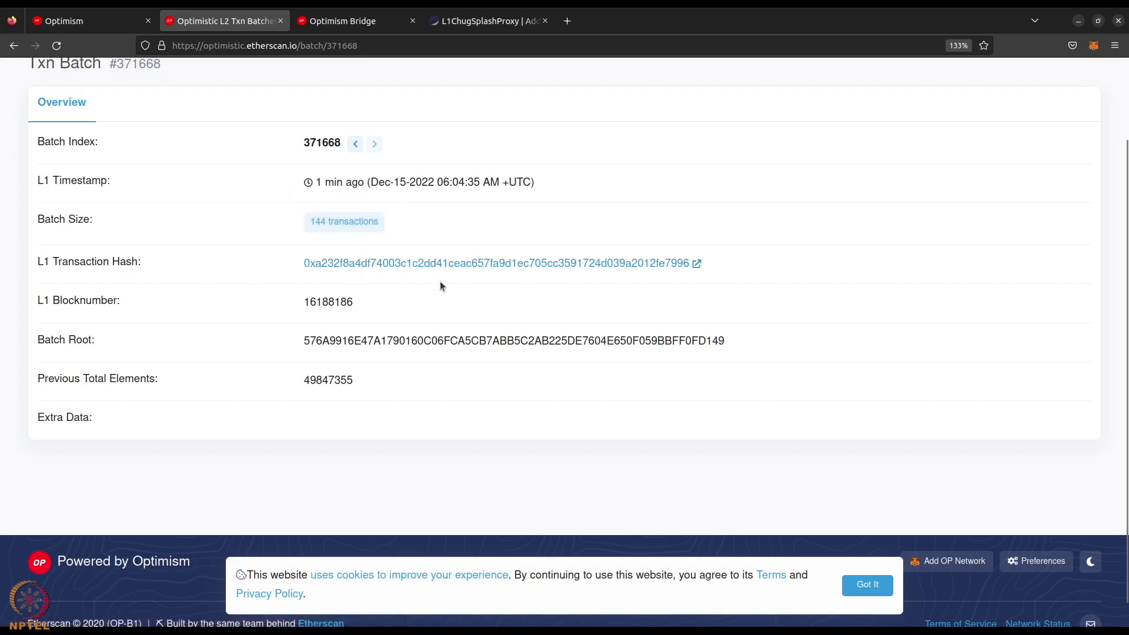
{"action": "left_click", "coordinate": [470, 266]}
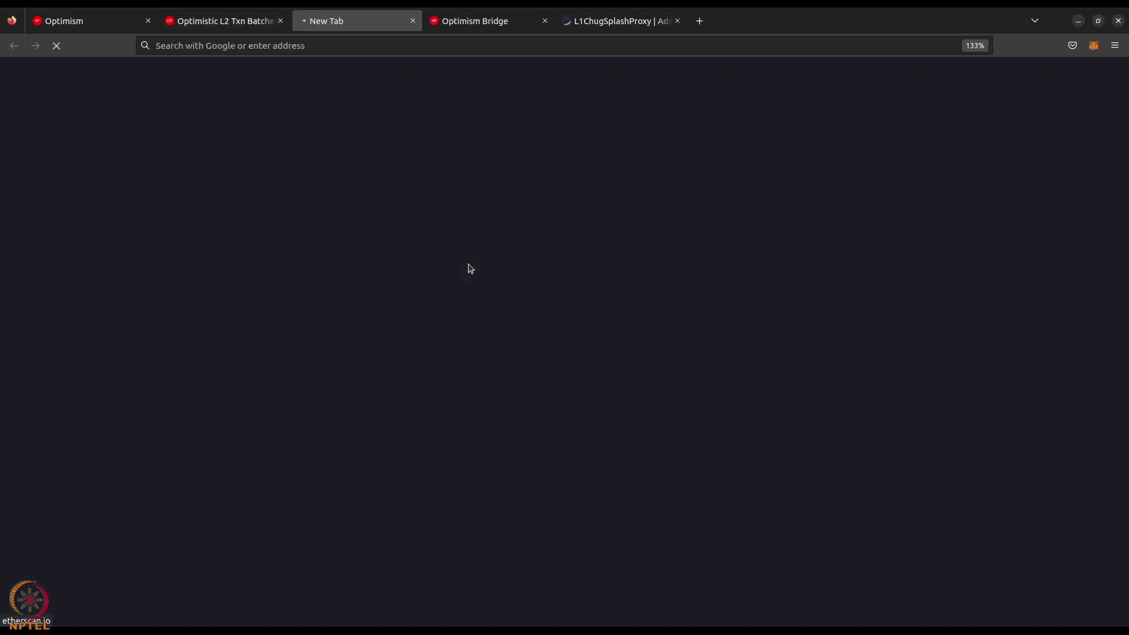